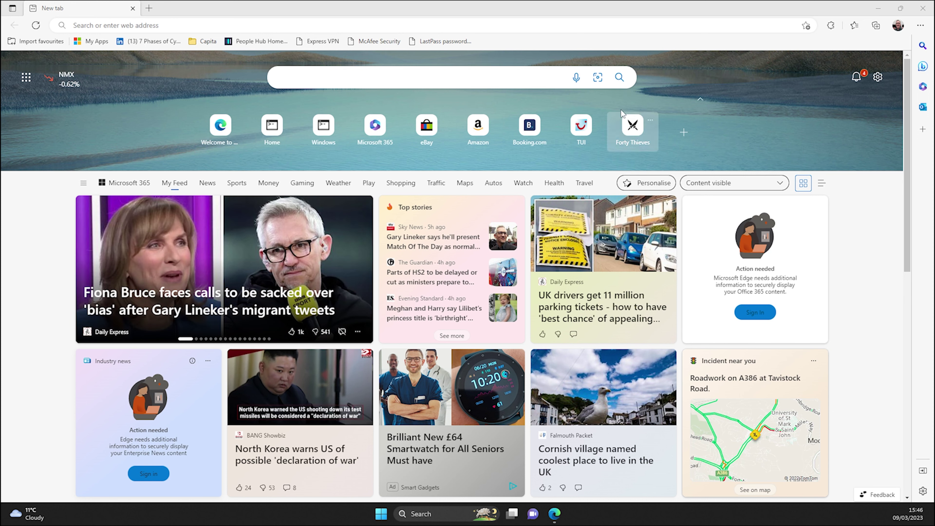
Step: Search the web for "sql server developer" and open Microsoft's SQL Server Downloads page from the results
left_click(483, 25)
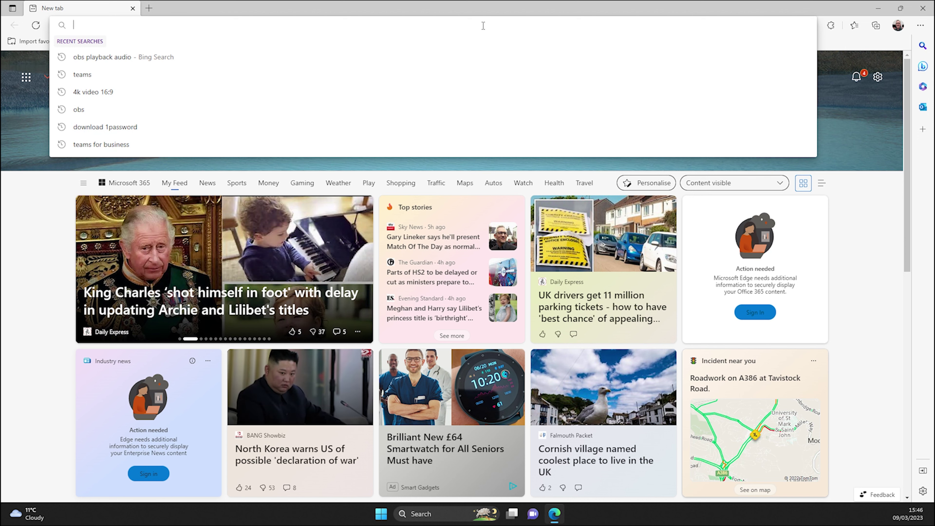
type("sql")
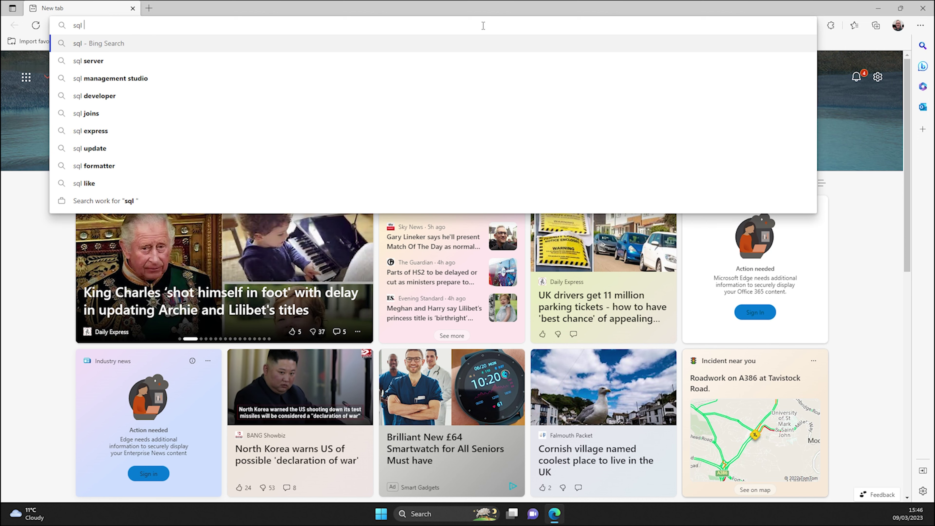
type(" server deve")
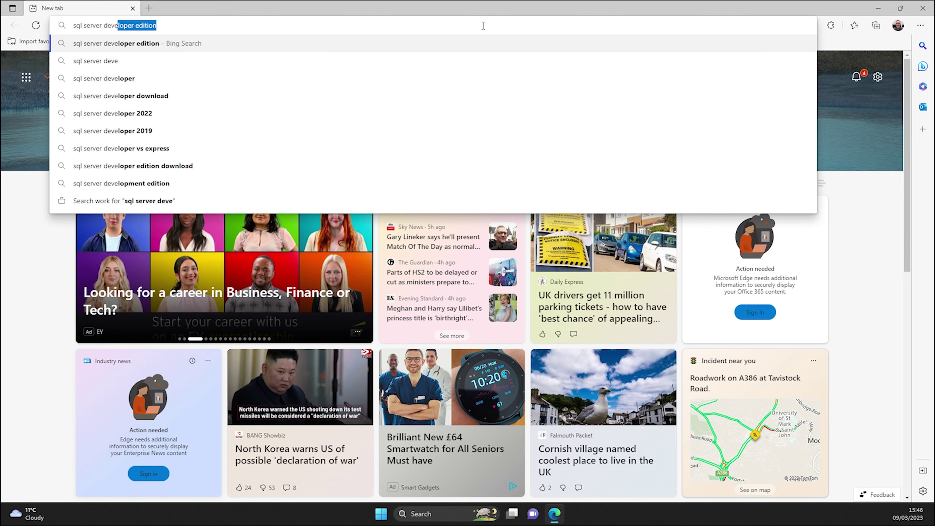
type("loper")
key("Delete")
key("Return")
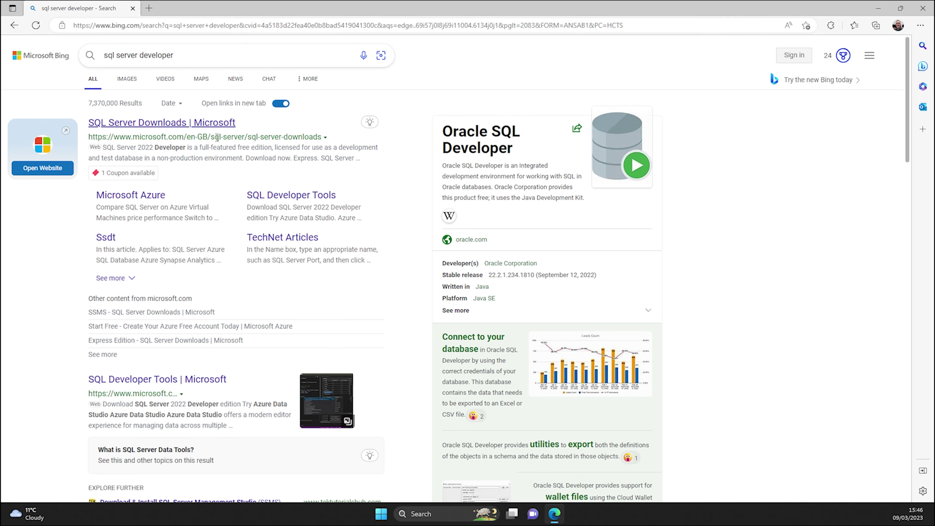
left_click(199, 125)
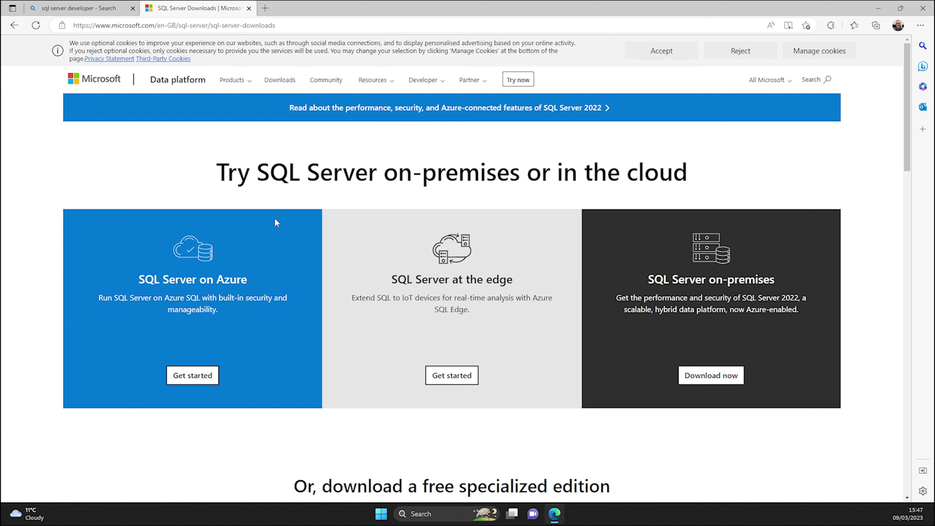
Step: Download the free SQL Server 2022 Developer edition and launch its installer, SQL2022-SSEI-Dev (1).exe
scroll(277, 221, "down", 7)
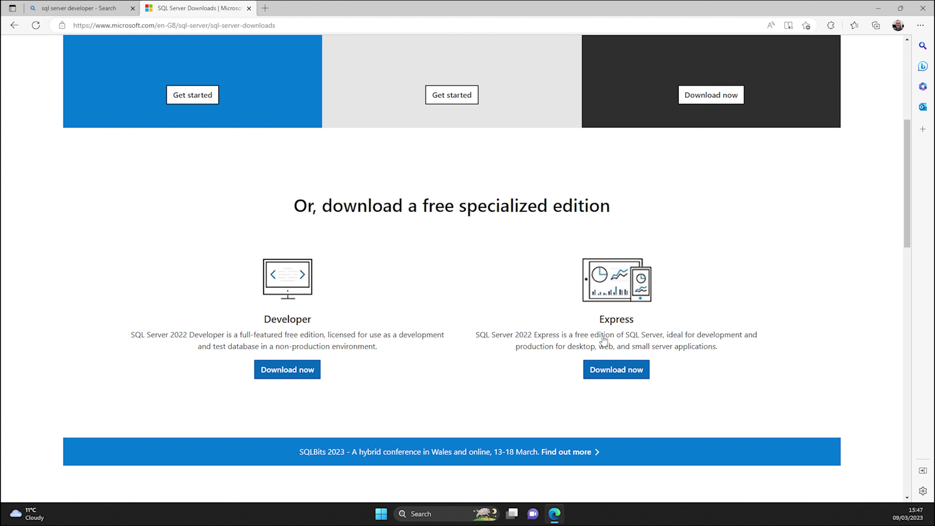
left_click(292, 370)
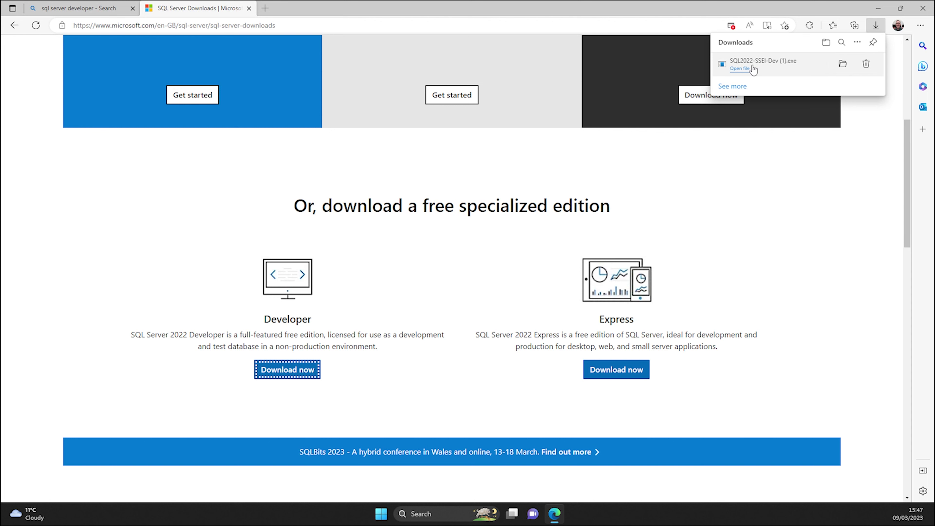
left_click(740, 69)
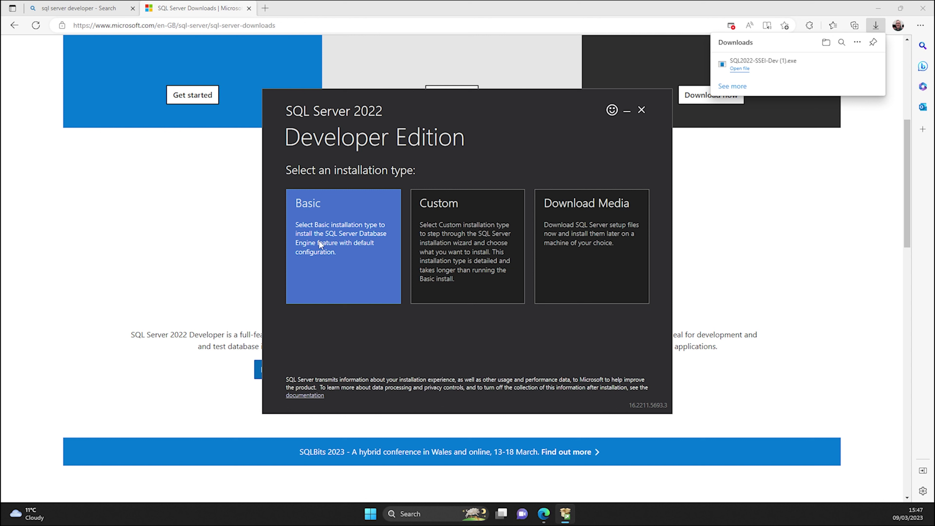
Step: Run a Basic installation, accepting the license terms and the install location C:\Program Files\Microsoft SQL Server
left_click(333, 251)
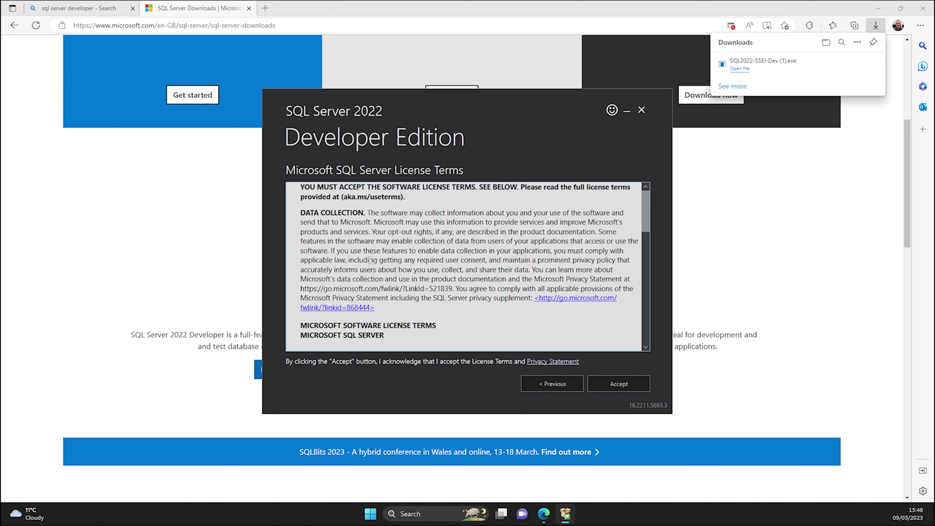
scroll(381, 261, "down", 15)
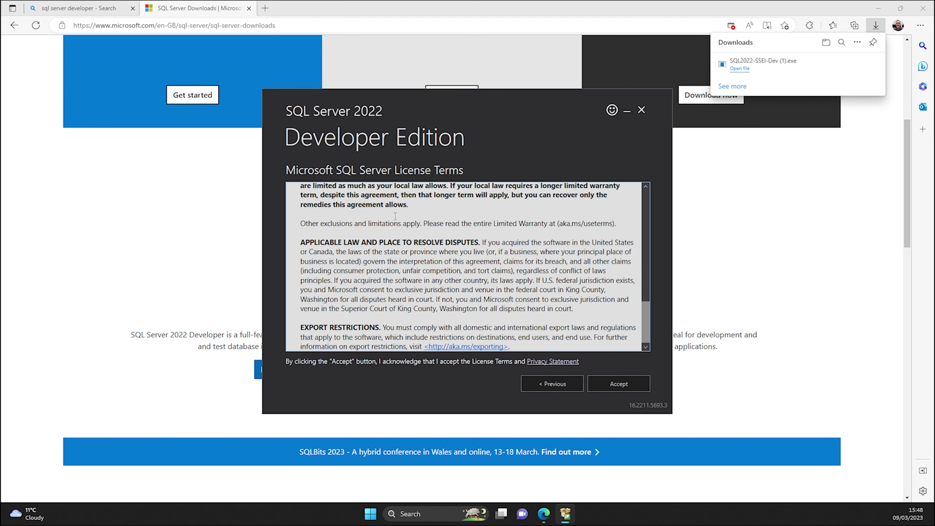
left_click(614, 384)
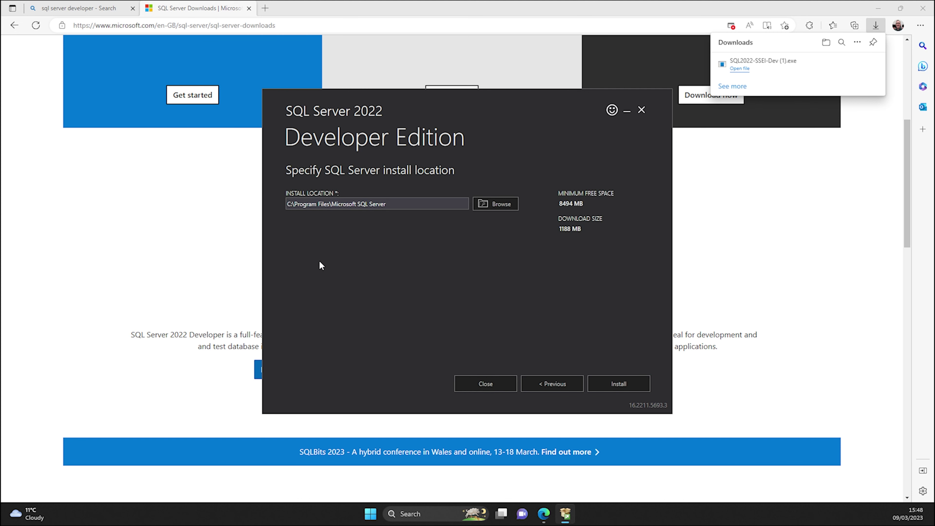
left_click(618, 383)
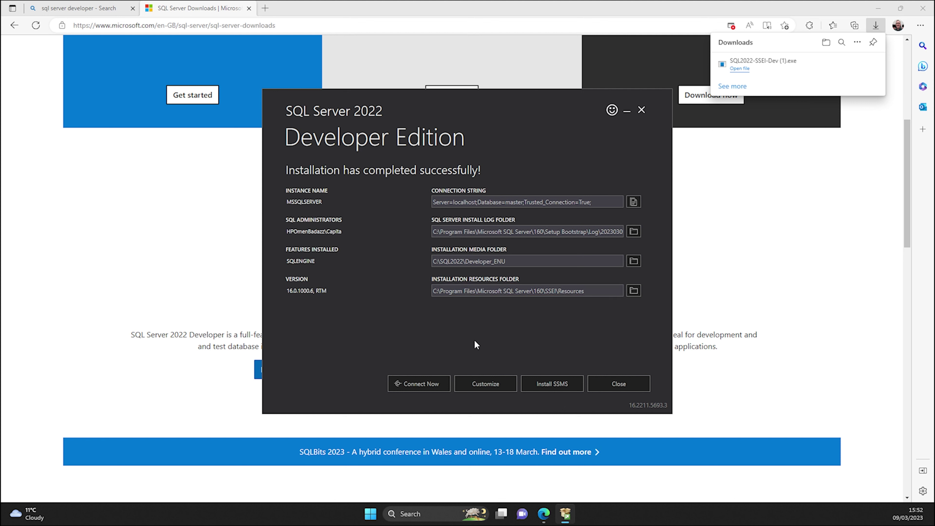
Step: Check the connection to the new instance in SQLCMD, and download SQL Server Management Studio (SSMS) 19.0.1 from the Microsoft Learn page
left_click(428, 383)
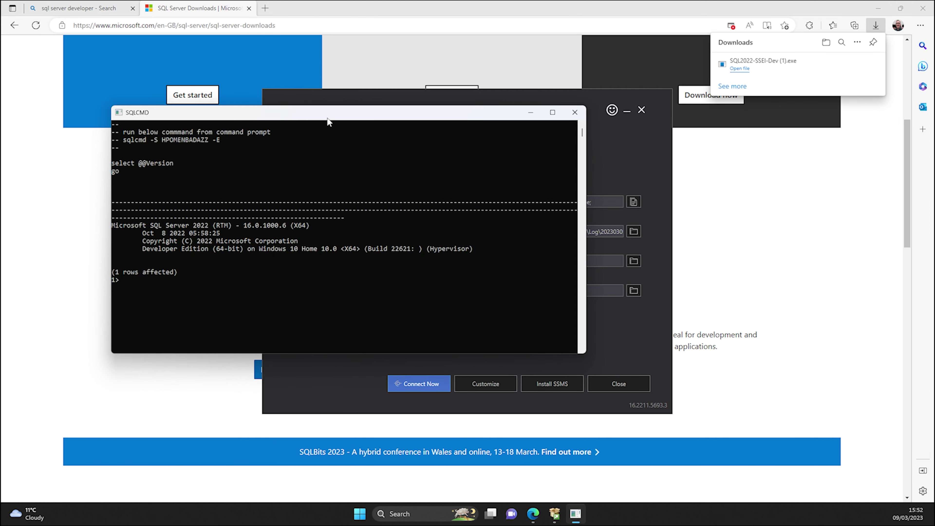
left_click(574, 112)
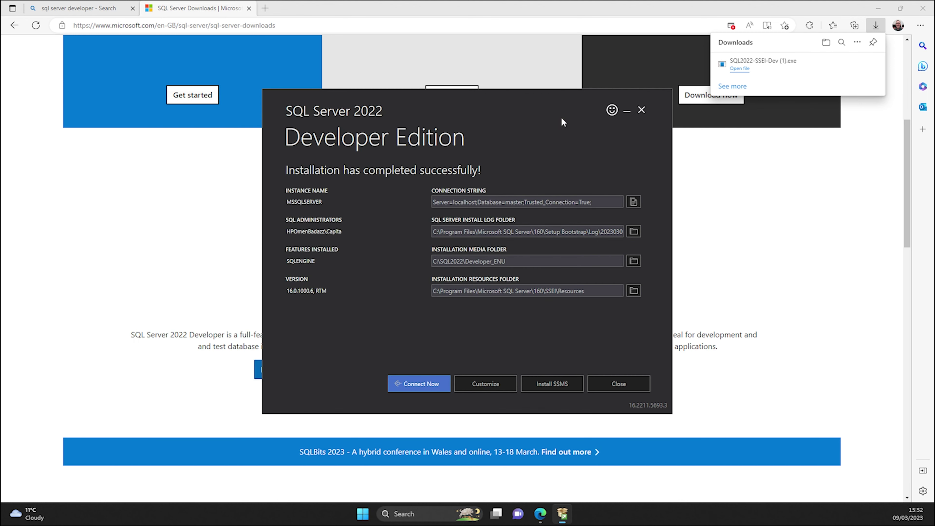
left_click(545, 386)
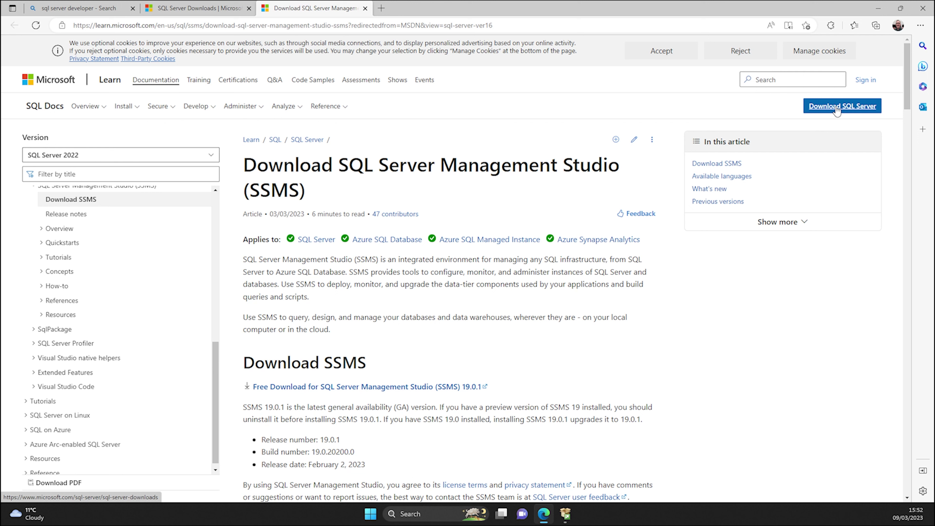
left_click(374, 390)
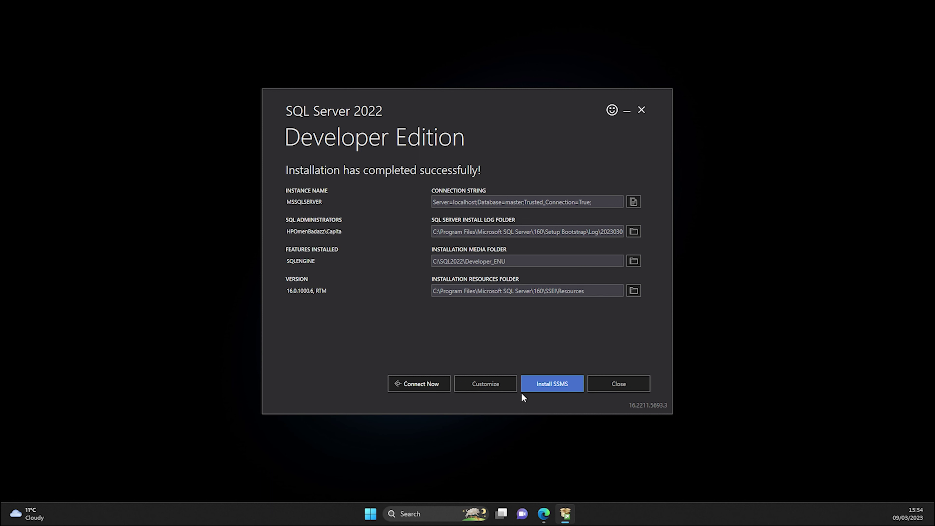
Step: Customize the setup with a new installation of SQL Server 2022, using the free Developer edition and accepting the license terms
left_click(488, 382)
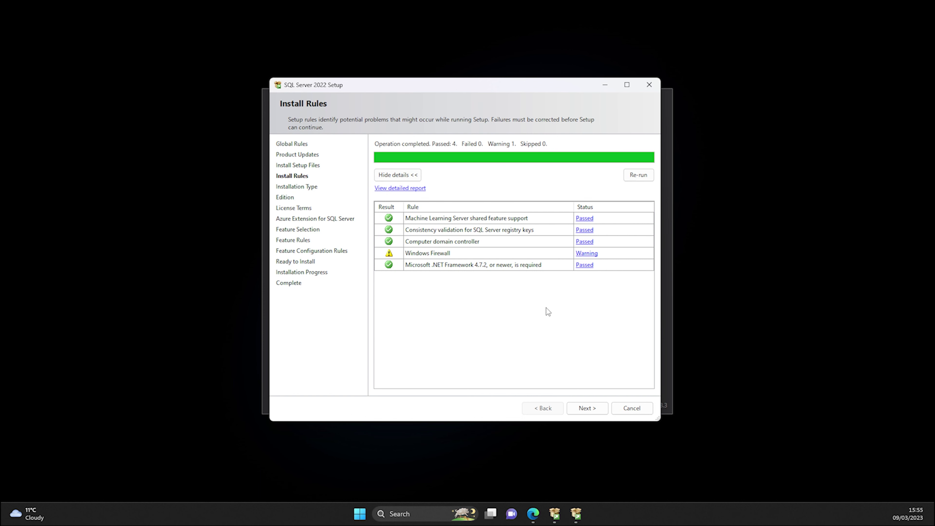
left_click(588, 408)
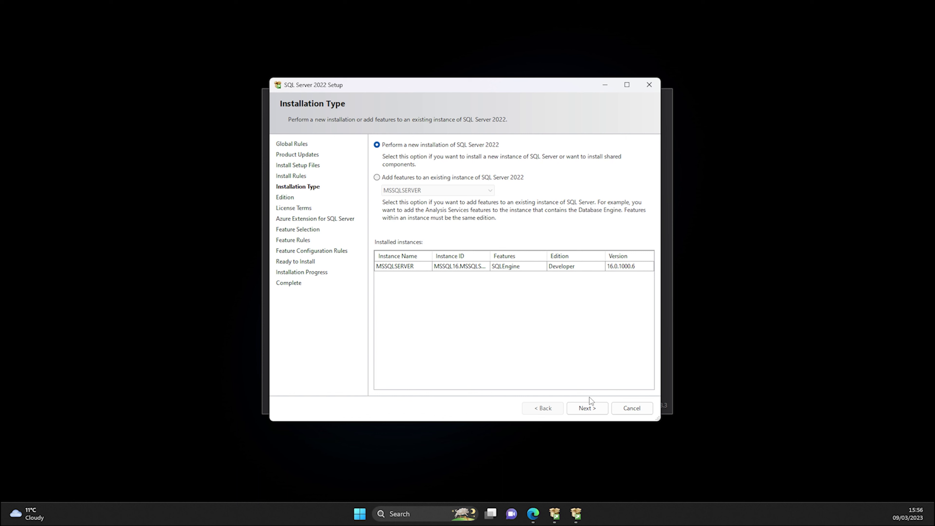
left_click(588, 410)
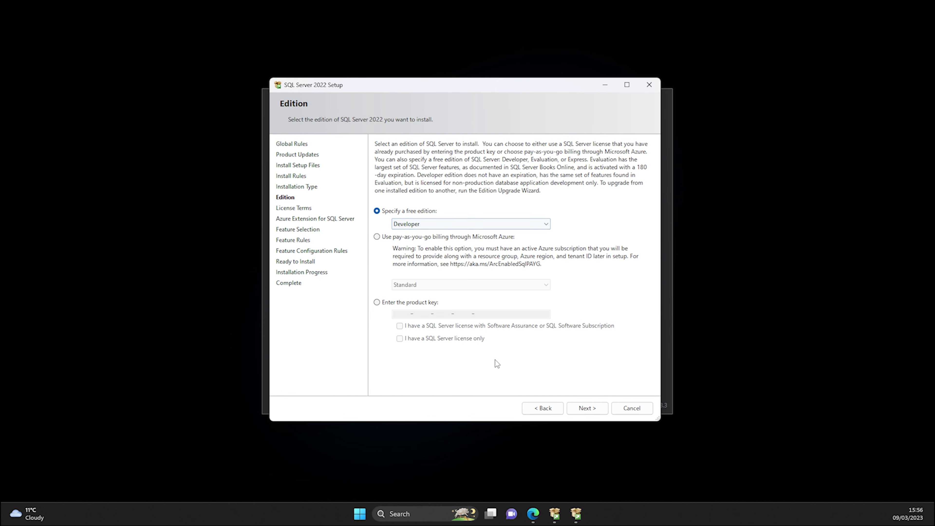
left_click(593, 407)
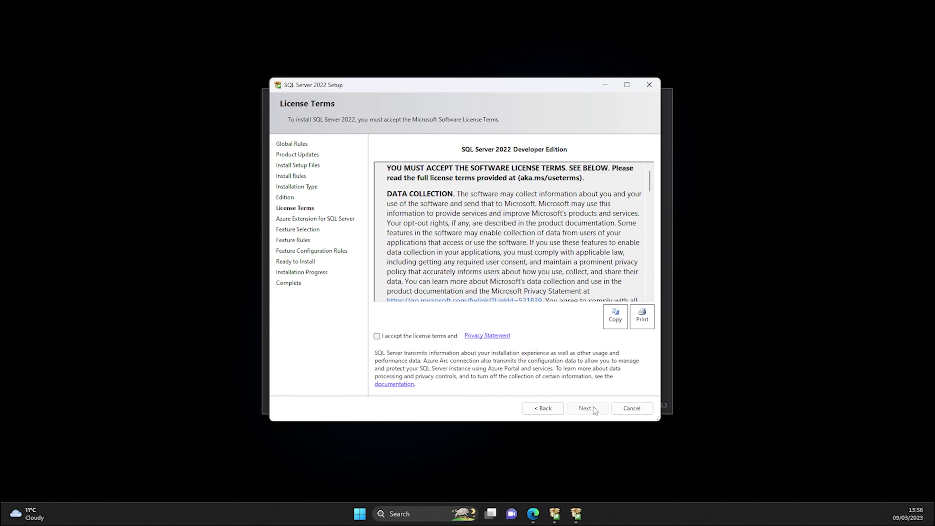
left_click(387, 338)
left_click(572, 406)
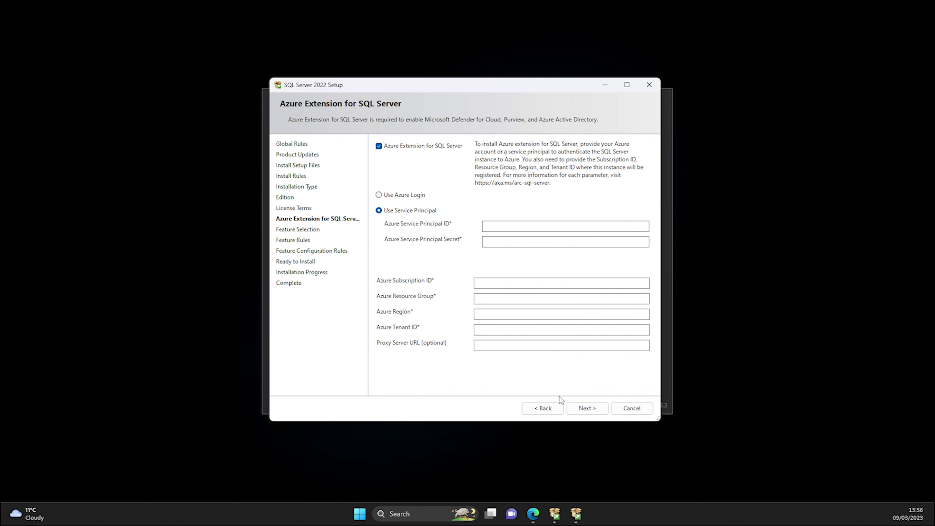
Step: Exclude the Azure Extension for SQL Server and select all instance and shared features for installation
left_click(380, 146)
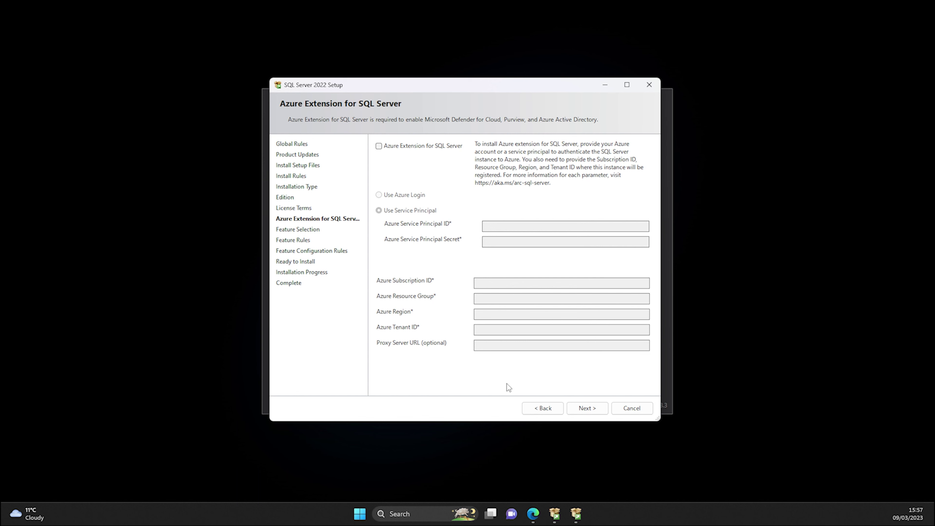
left_click(579, 408)
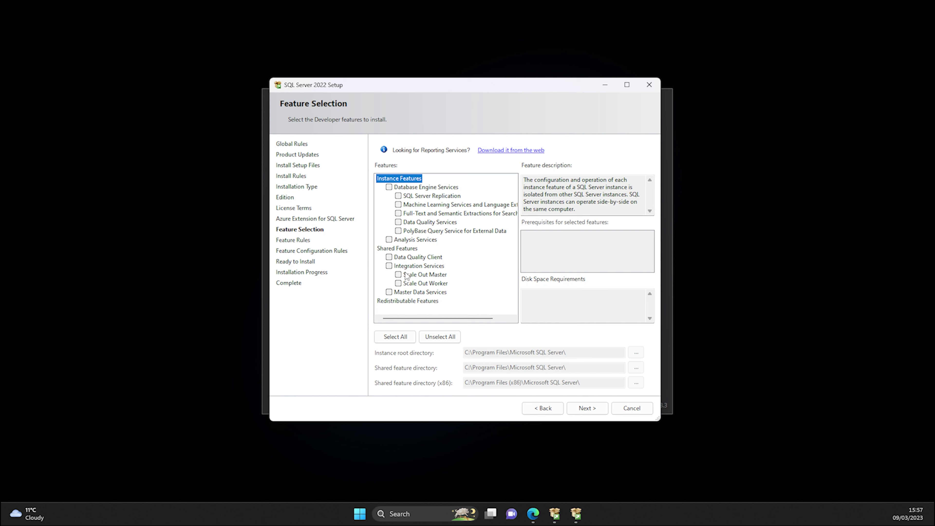
left_click(395, 337)
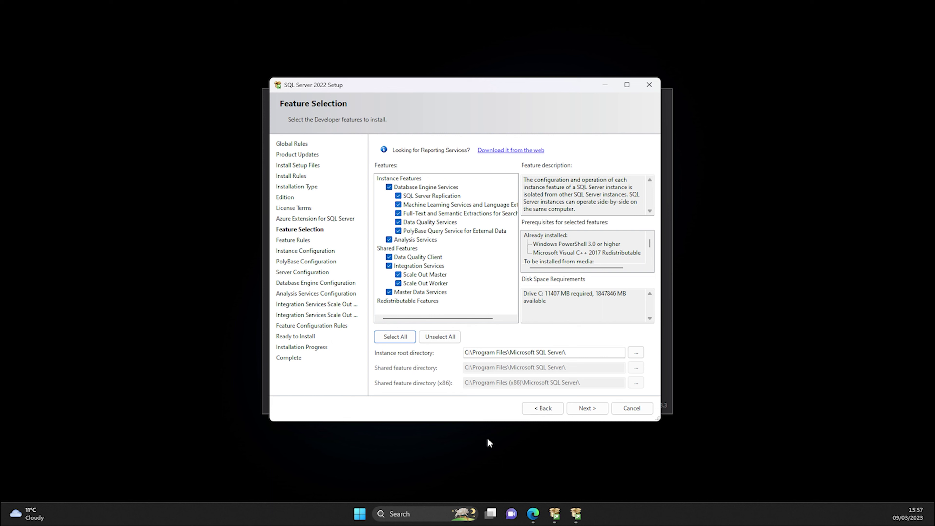
left_click(587, 408)
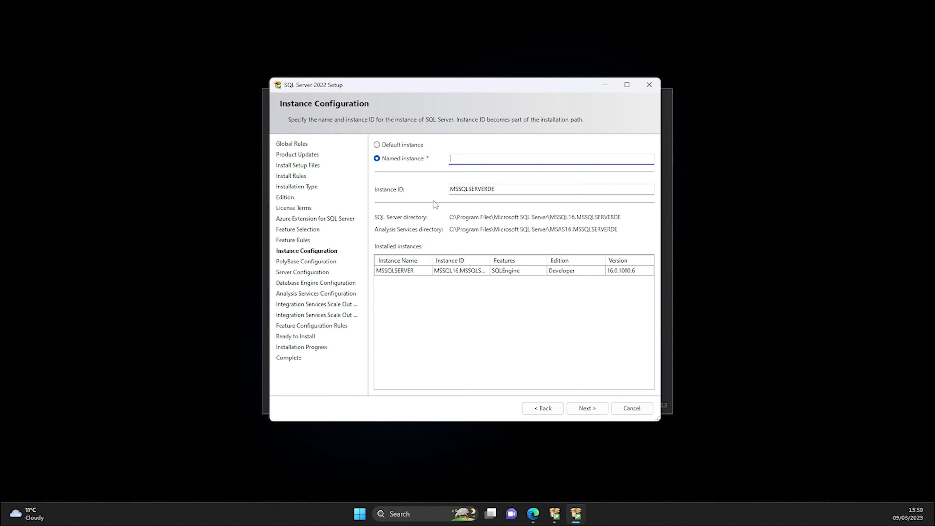
Step: Set both the named instance and the instance ID to MSSQLSERVERDEV and continue to the PolyBase configuration
type("MSSQLSERVERDEV")
left_click(510, 194)
key("BackSpace")
key("BackSpace")
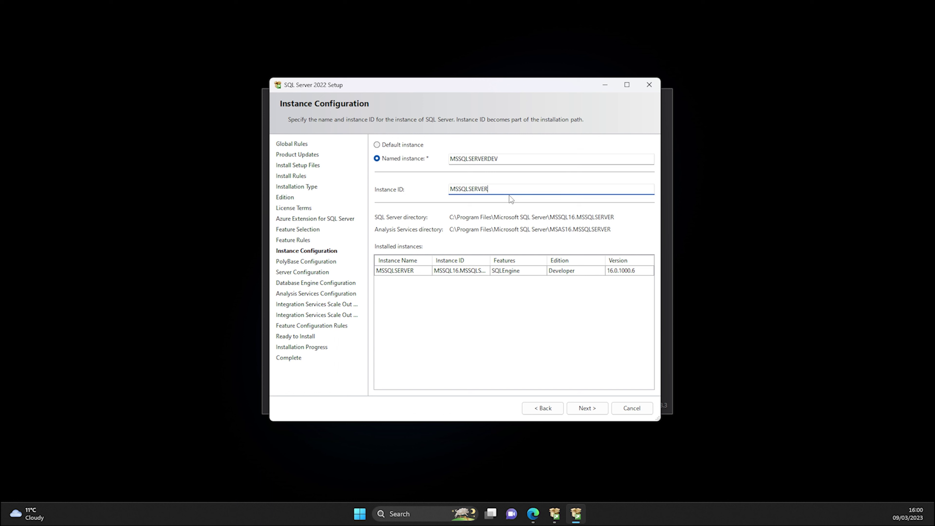
type("DEV")
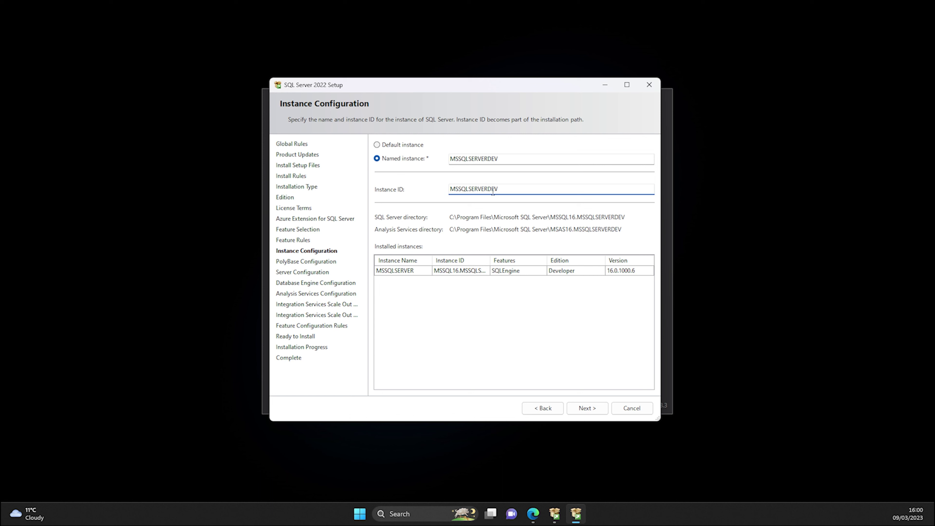
left_click(589, 408)
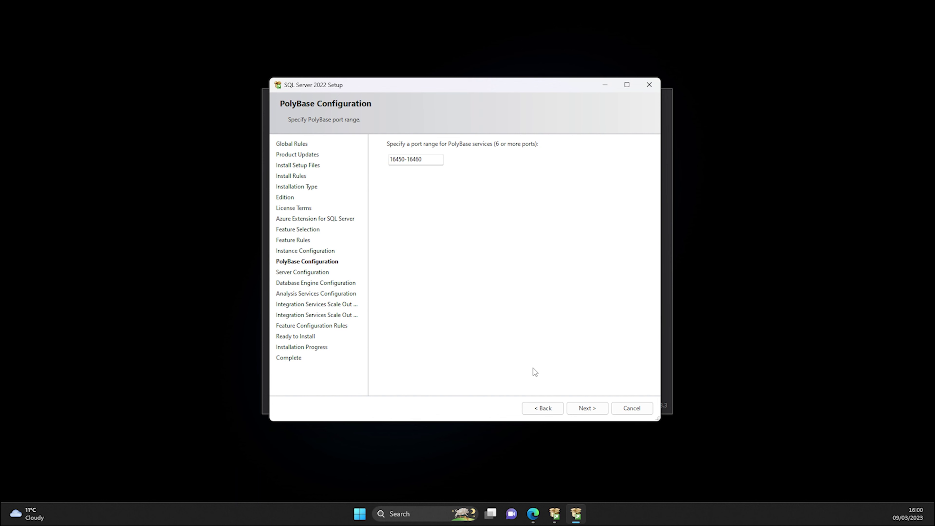
Step: Keep the default PolyBase ports and service accounts, and add the current user as Database Engine administrator under Windows authentication mode
left_click(591, 410)
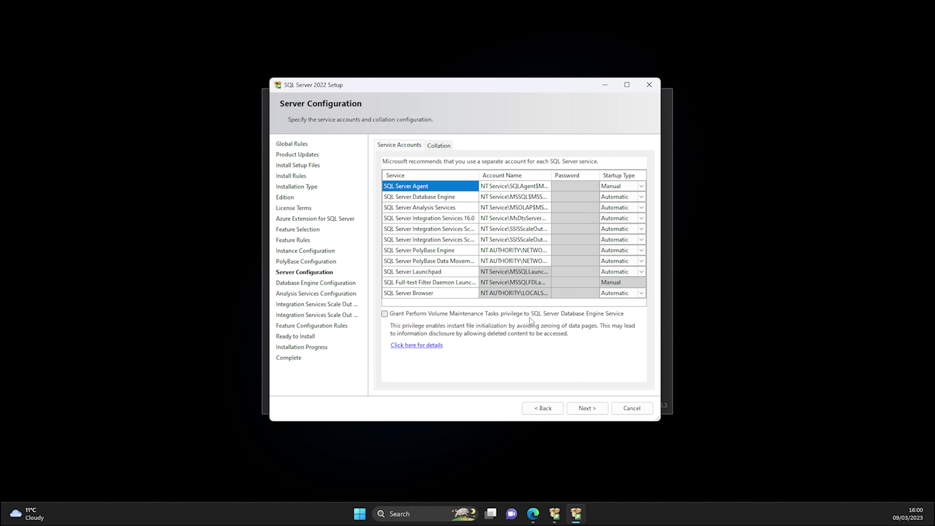
left_click(589, 407)
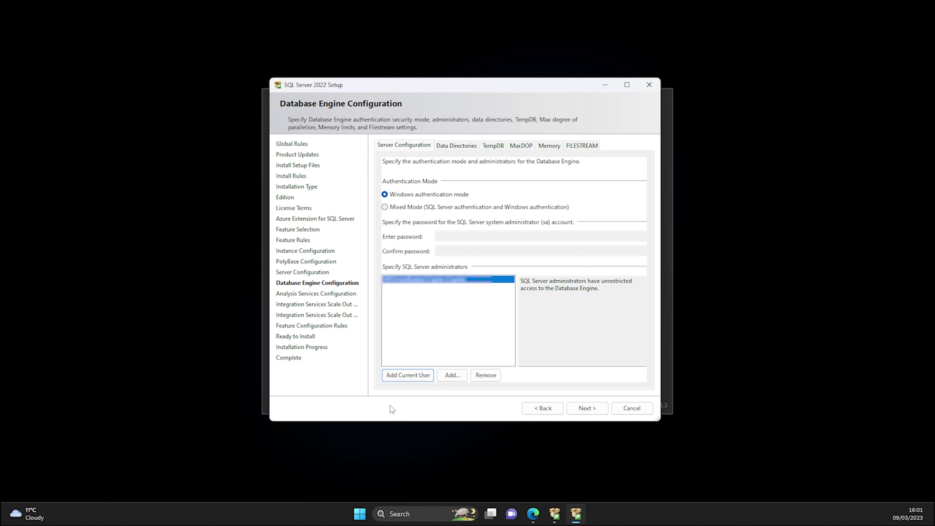
left_click(589, 408)
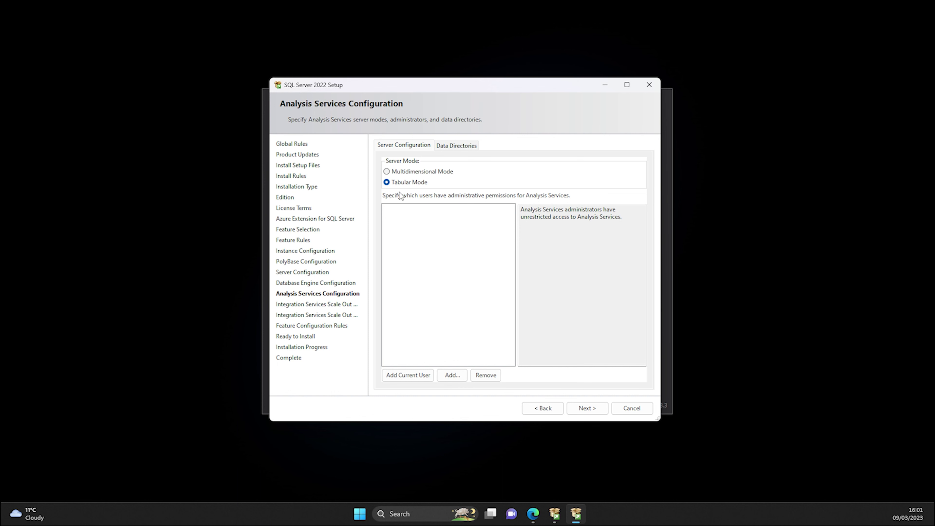
Step: Add the current user as Analysis Services administrator in Tabular Mode, and accept the default Scale Out master and worker node settings
left_click(404, 376)
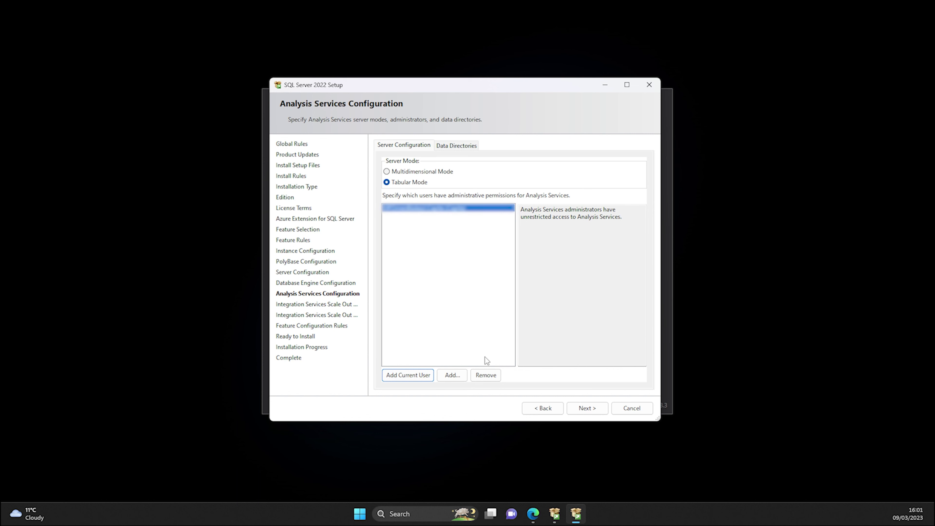
left_click(582, 407)
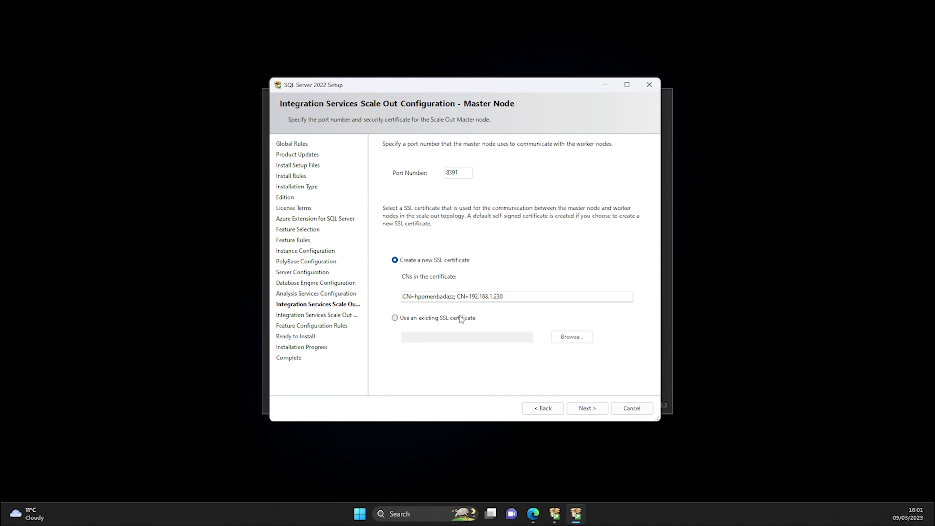
left_click(588, 408)
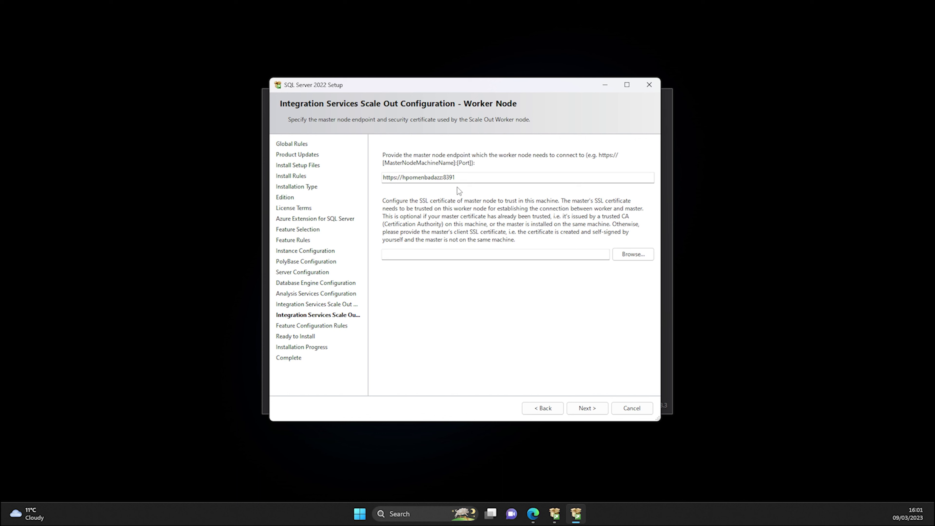
key("Return")
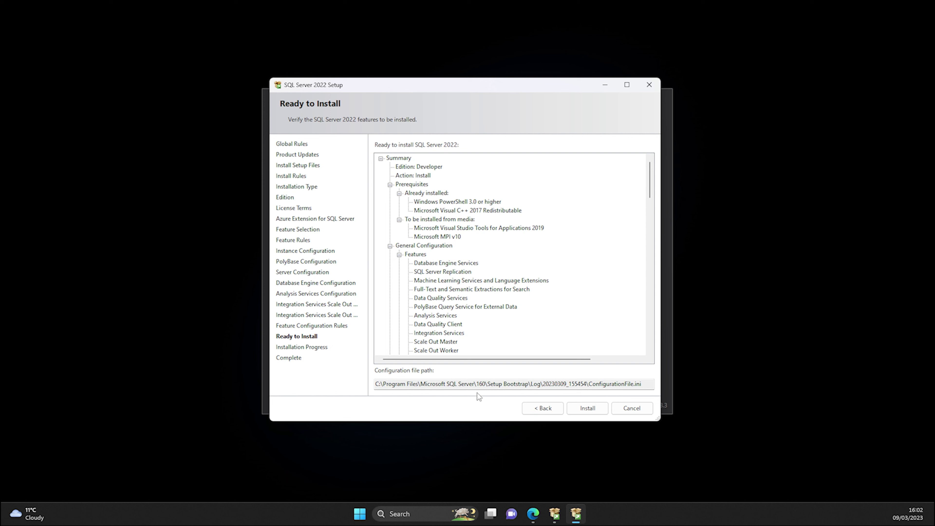
Step: Install SQL Server 2022 with the configured features and review the installation status of every feature
left_click(590, 409)
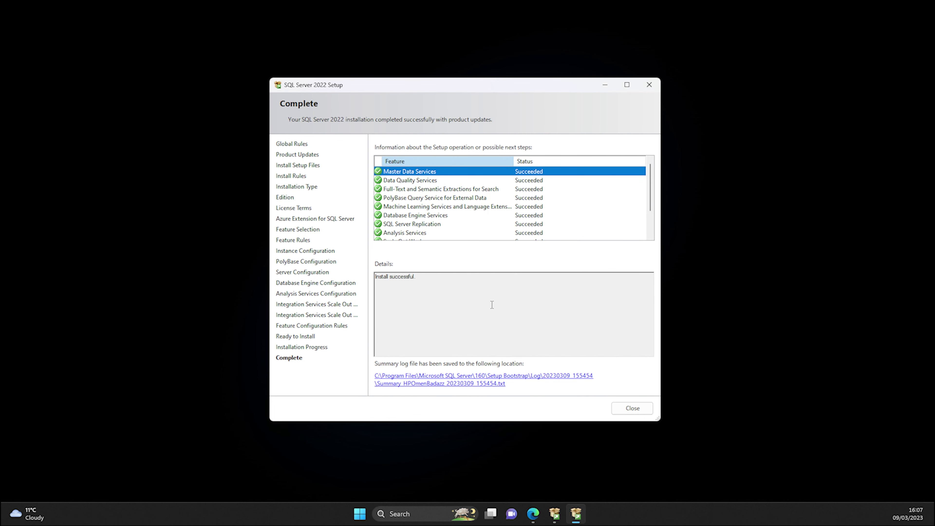
scroll(505, 195, "down", 2)
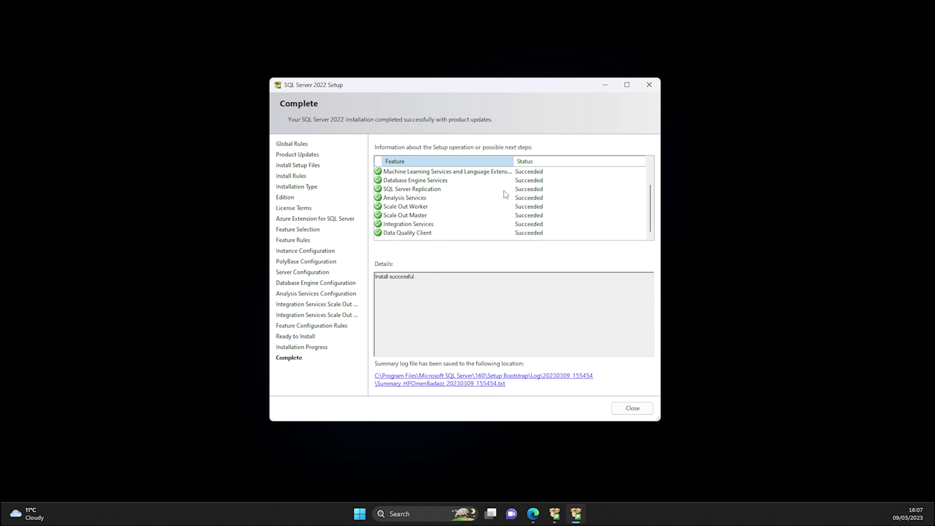
scroll(505, 191, "up", 2)
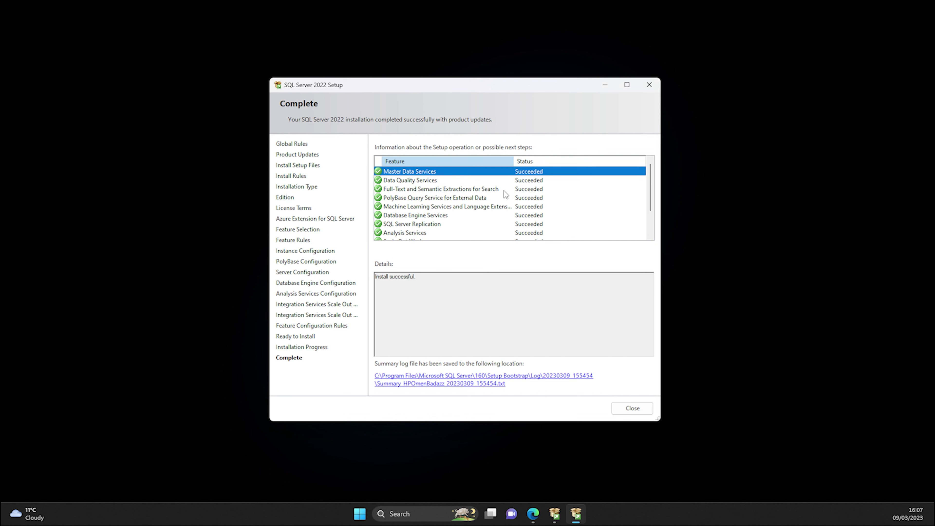
scroll(504, 191, "down", 2)
scroll(505, 191, "up", 2)
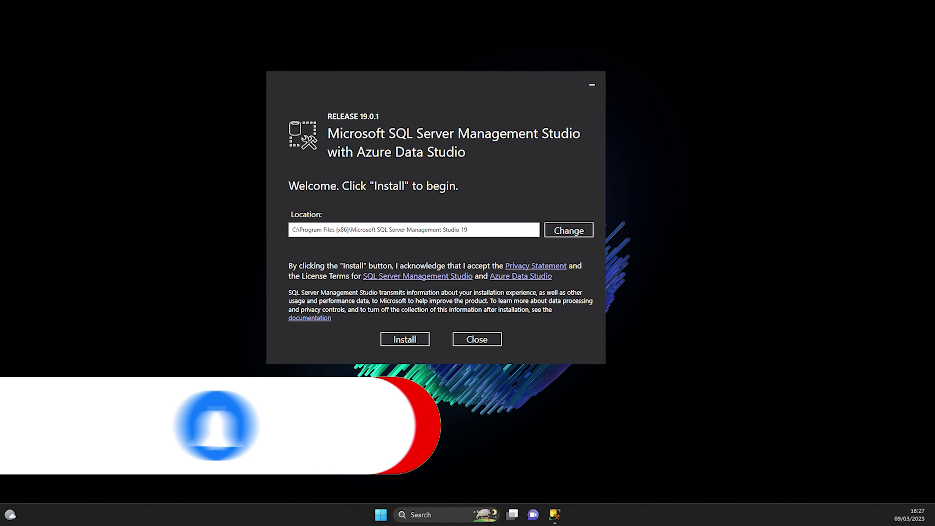
Step: Install SQL Server Management Studio 19.0.1 with Azure Data Studio in the default location and launch Management Studio
left_click(404, 340)
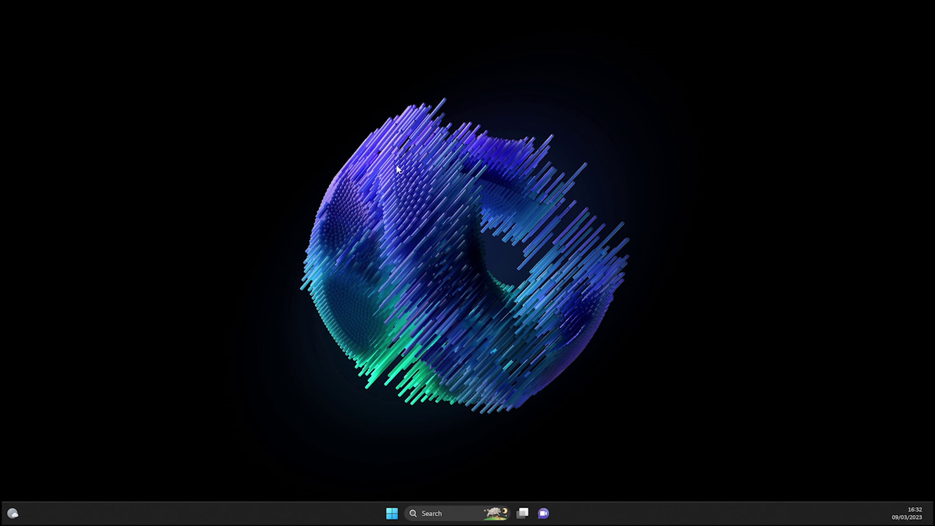
left_click(392, 513)
type("sql")
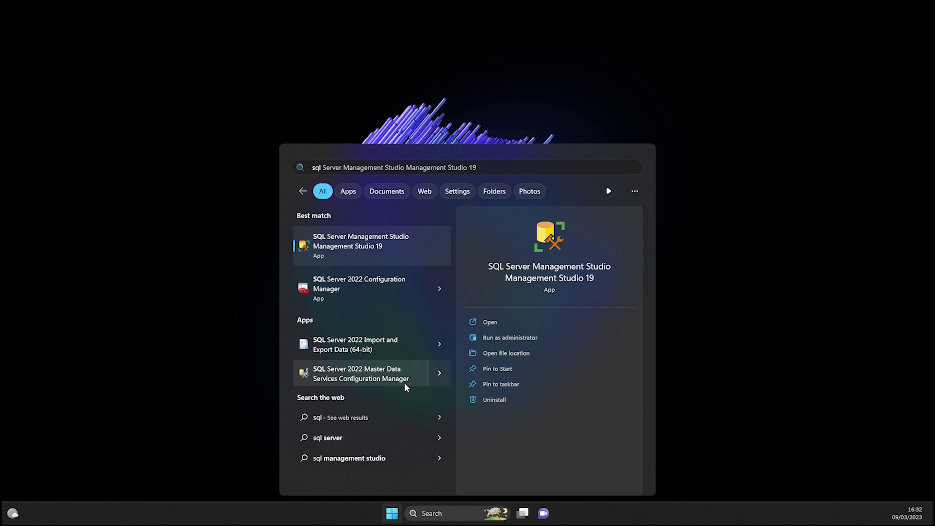
left_click(339, 247)
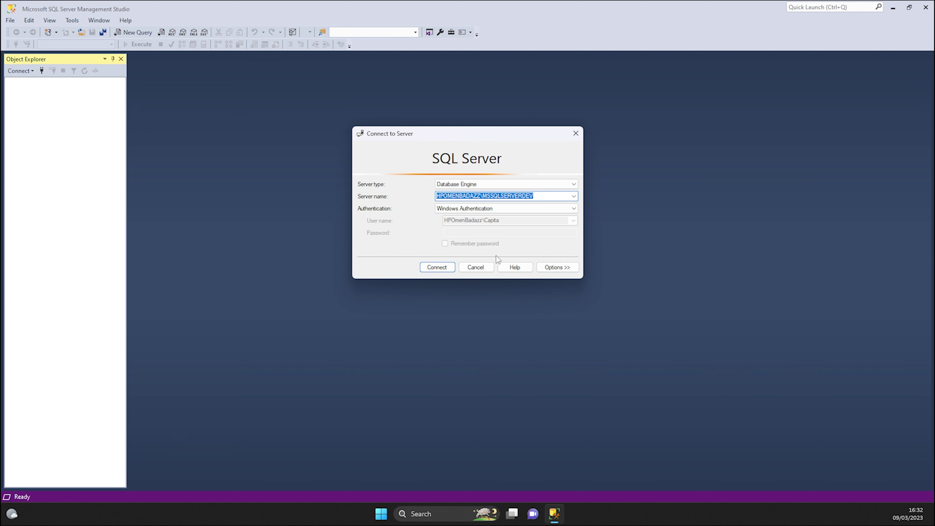
Step: Connect to the HPOMENBADAZZ\MSSQLSERVERDEV Database Engine with Windows Authentication and expand its Databases folder
left_click(471, 209)
left_click(467, 215)
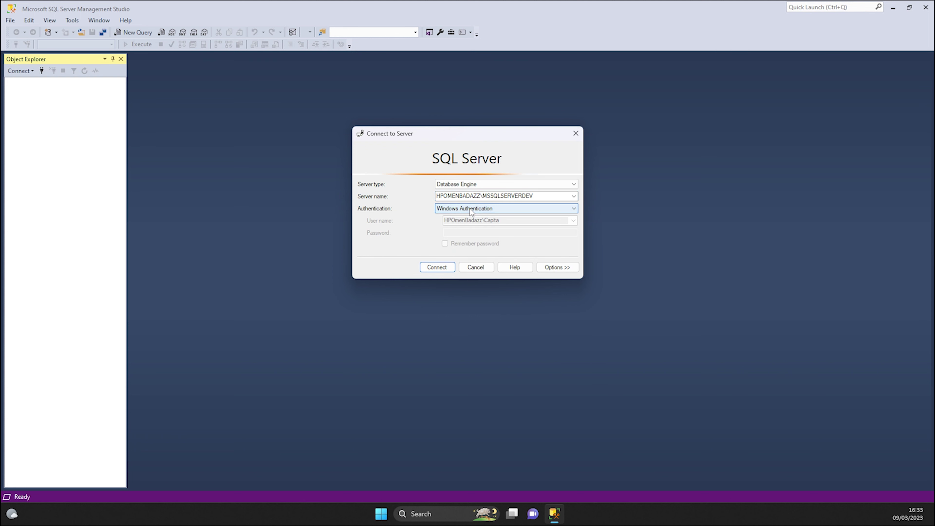
left_click(444, 268)
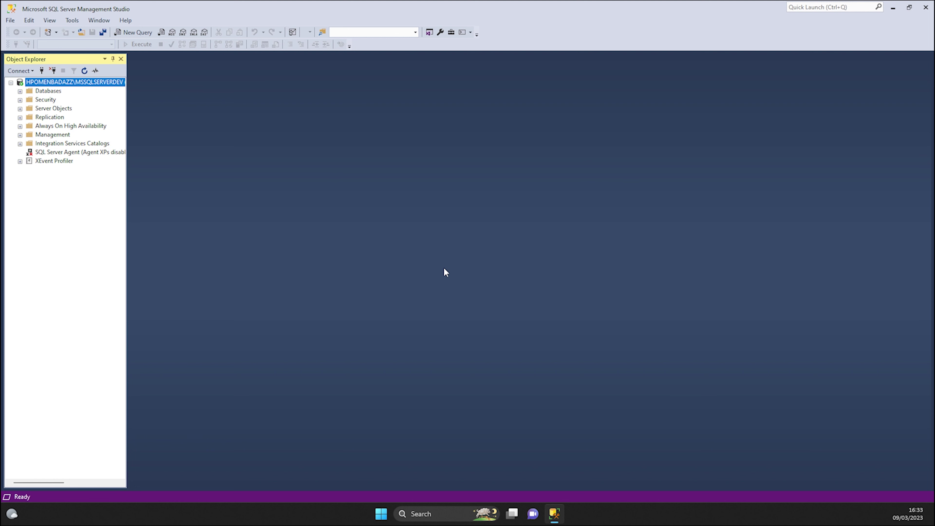
left_click(20, 91)
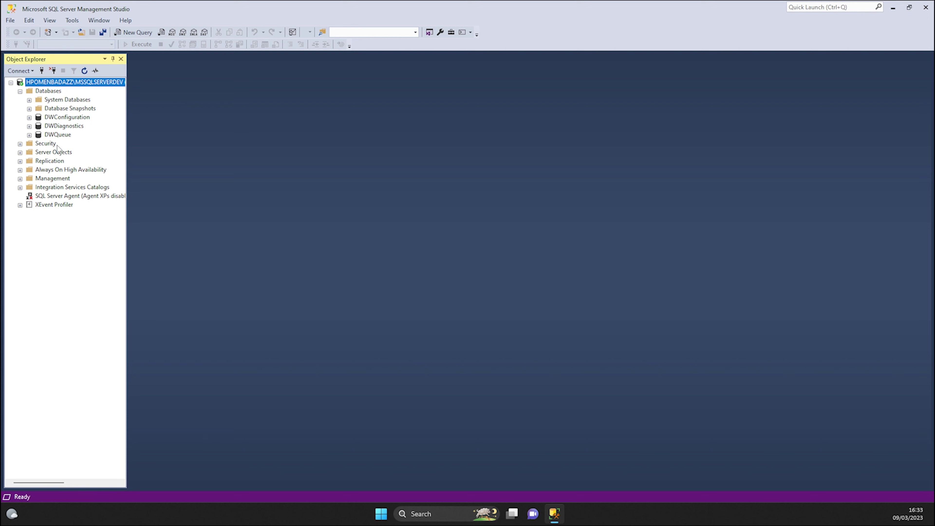
Step: Open Azure Data Studio, enable its preview features and dismiss the usage data notice
key("super")
left_click(392, 172)
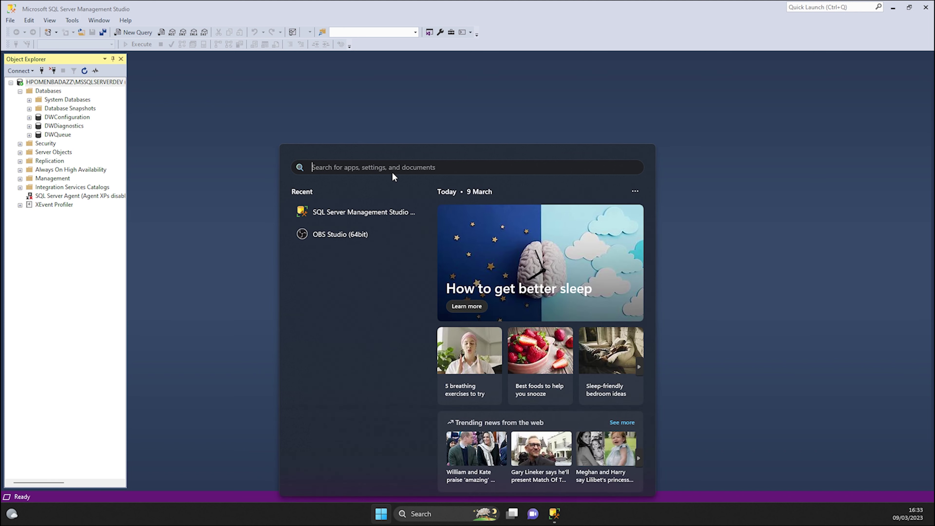
type("azur")
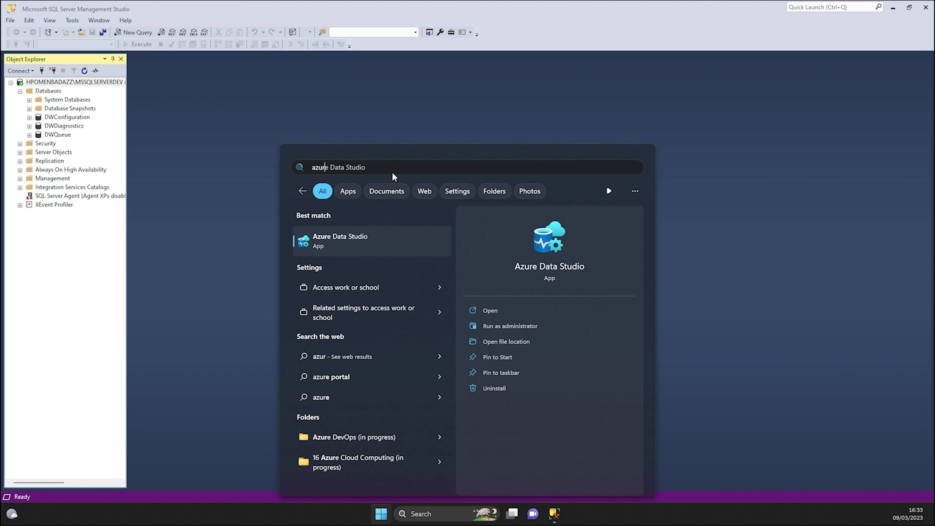
key("Return")
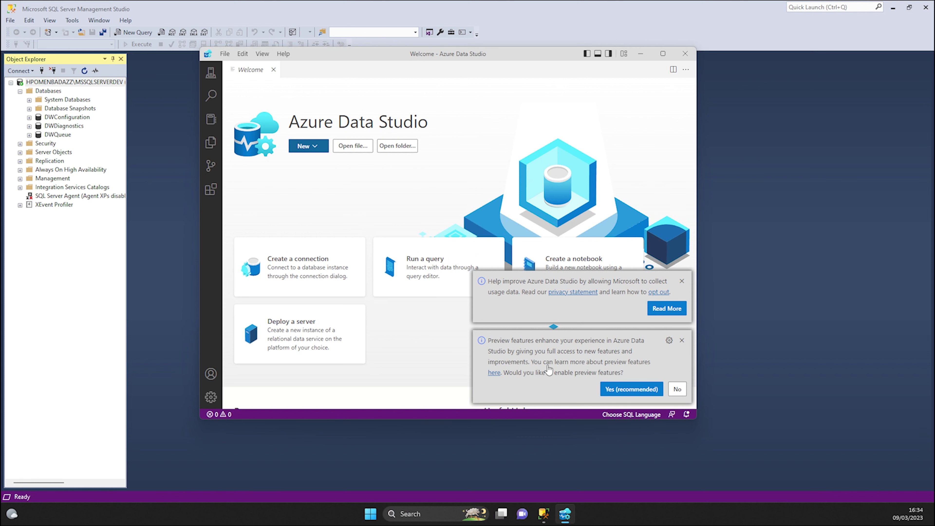
left_click(619, 389)
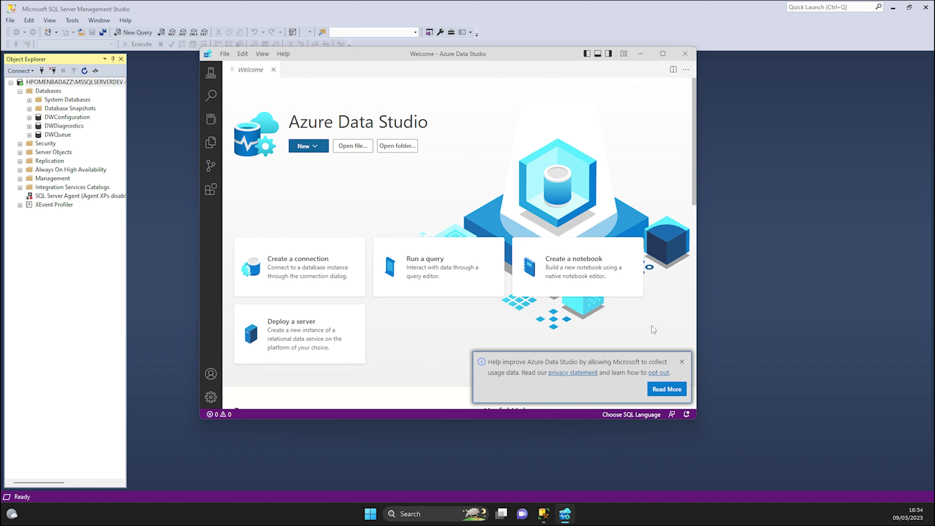
left_click(683, 362)
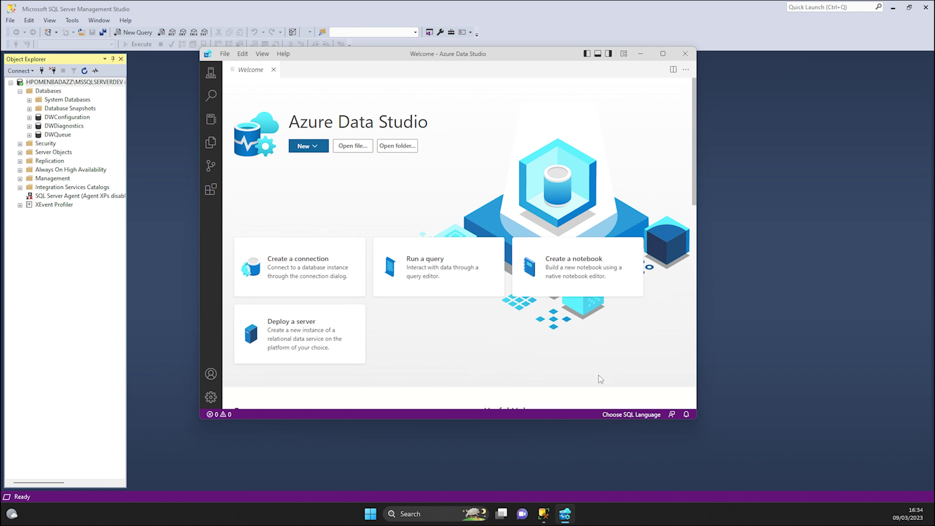
Step: Start a new connection in Azure Data Studio and move its window further away from the Object Explorer
left_click(319, 146)
left_click(322, 165)
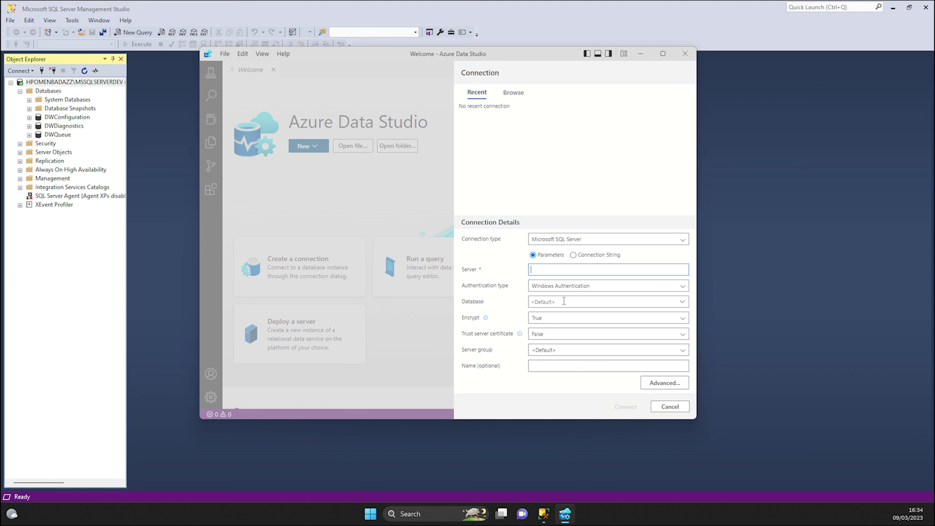
left_click_drag(424, 55, 514, 92)
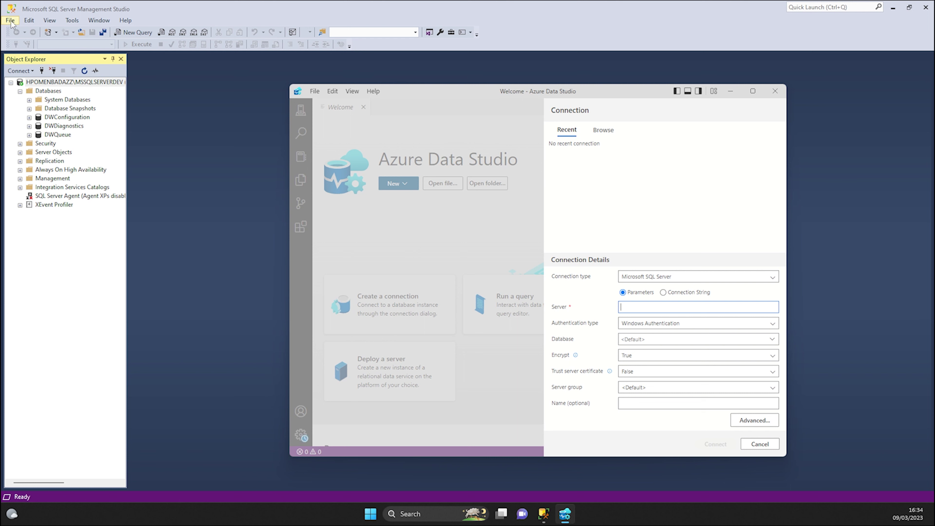
left_click(56, 82)
right_click(56, 82)
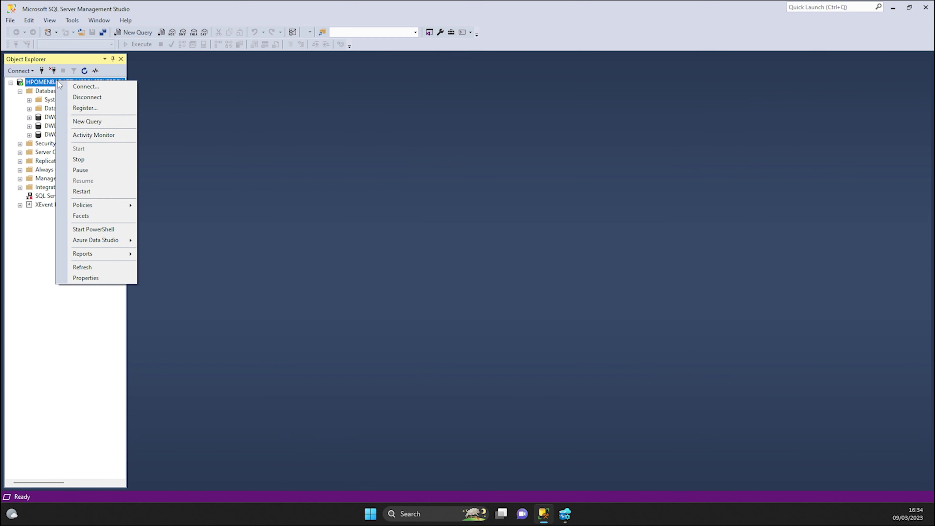
left_click(50, 84)
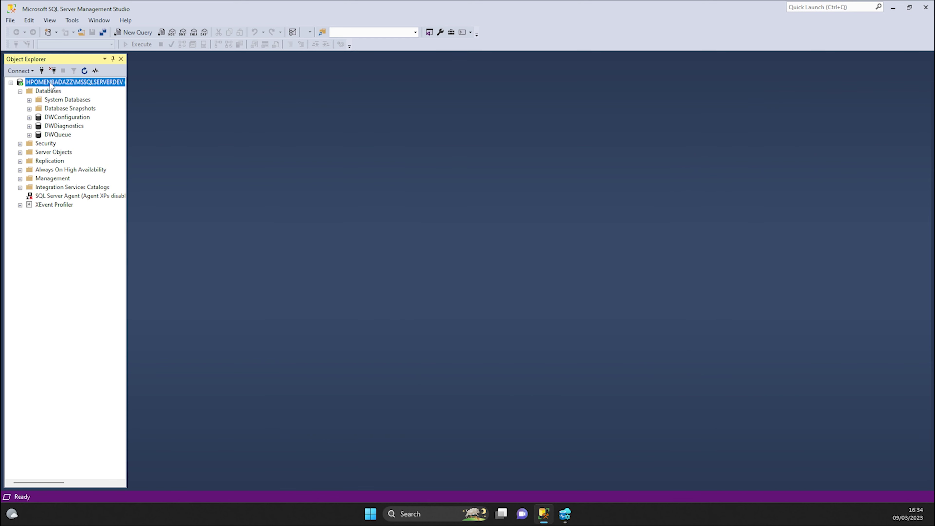
right_click(51, 85)
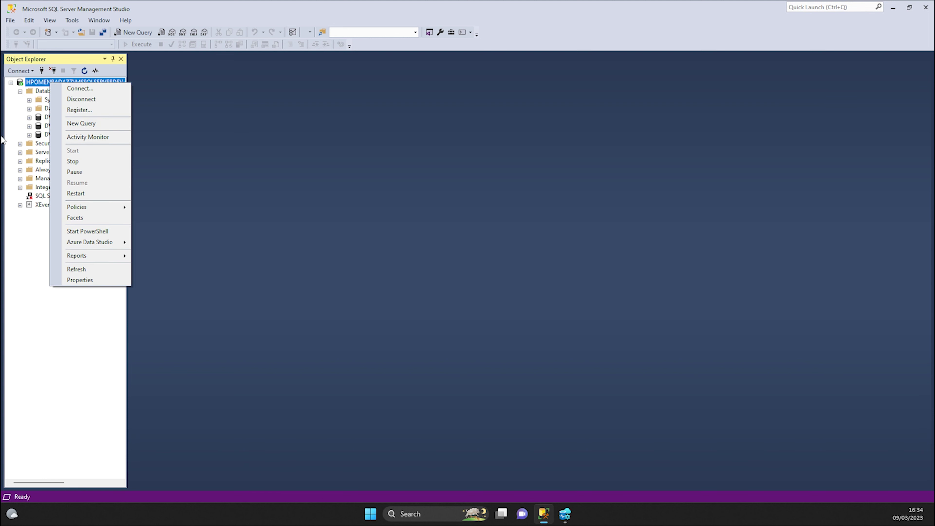
left_click(82, 352)
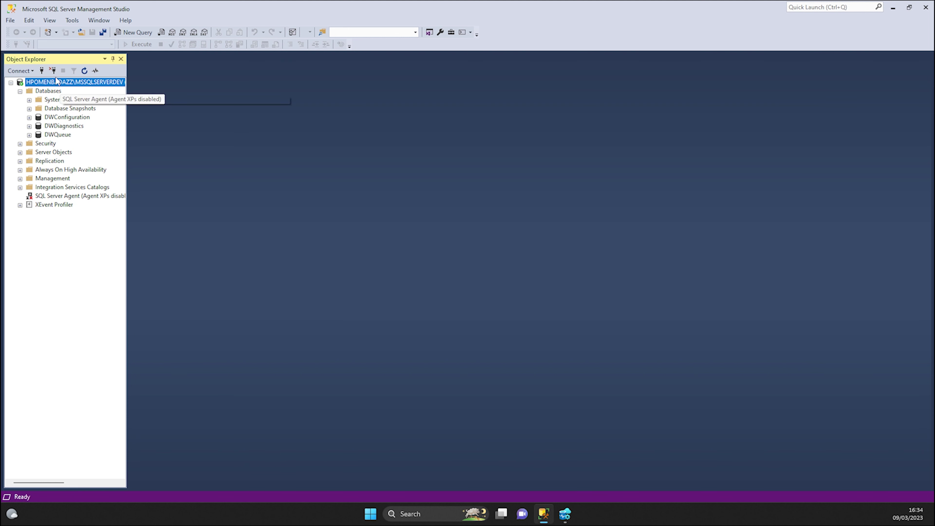
Step: In Management Studio, disconnect Object Explorer from the server and reopen the Connect to Server dialog to get the full server name
left_click(10, 20)
left_click(22, 42)
left_click(10, 21)
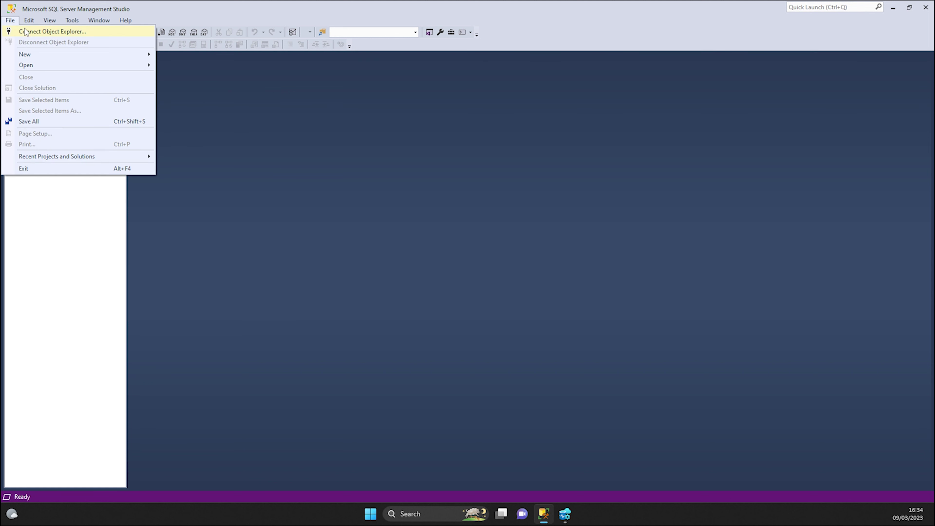
left_click(25, 32)
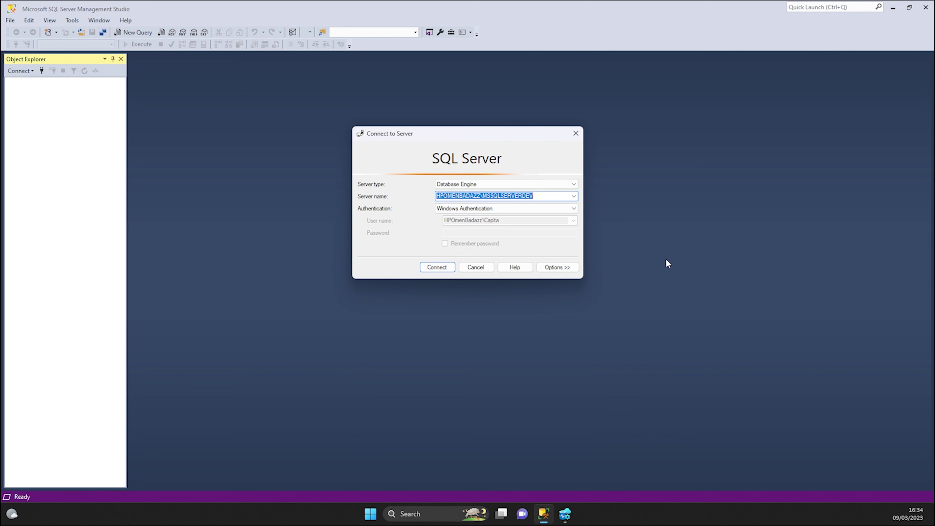
Step: In Azure Data Studio, postpone the update and connect to HPOMENBADAZZ\MSSQLSERVERDEV with Windows Authentication, enabling Trust server certificate
left_click(565, 514)
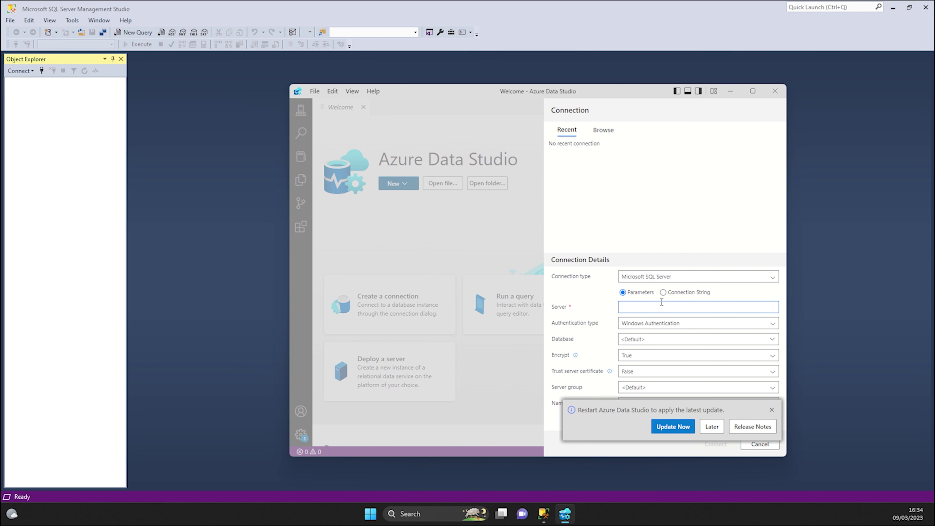
type("HPOMENBADAZ\\MSSQLSERVERDEV")
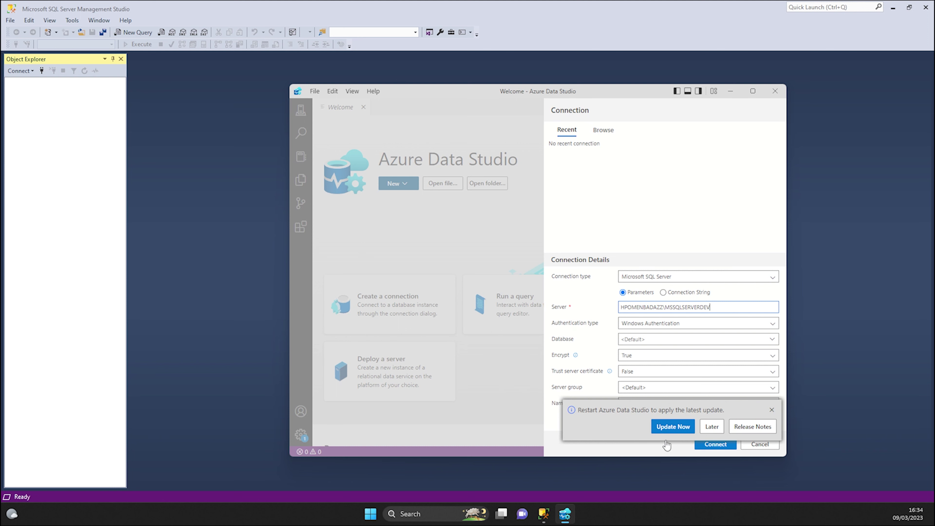
left_click(712, 427)
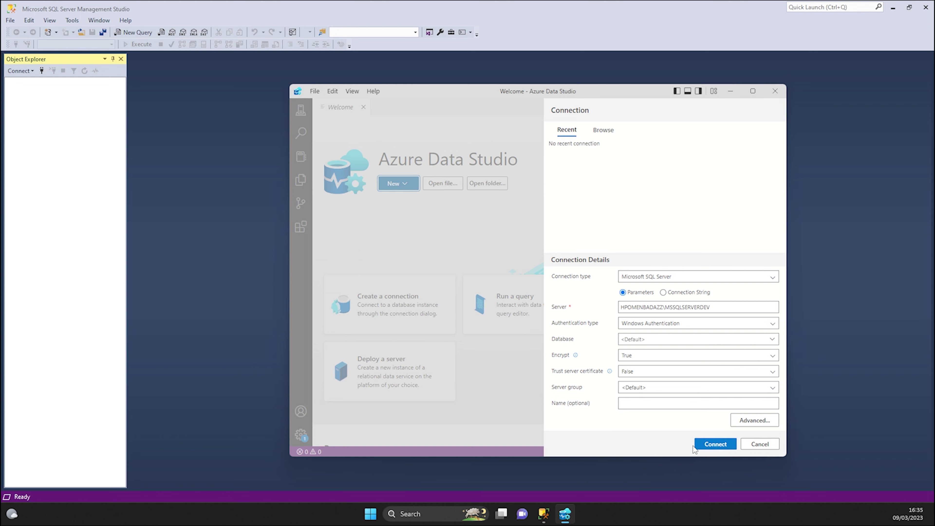
left_click(707, 445)
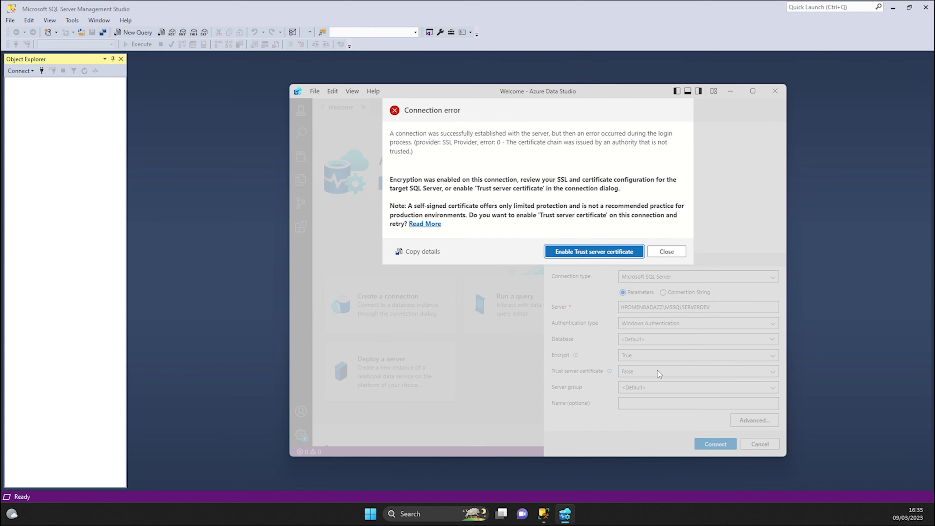
left_click(584, 252)
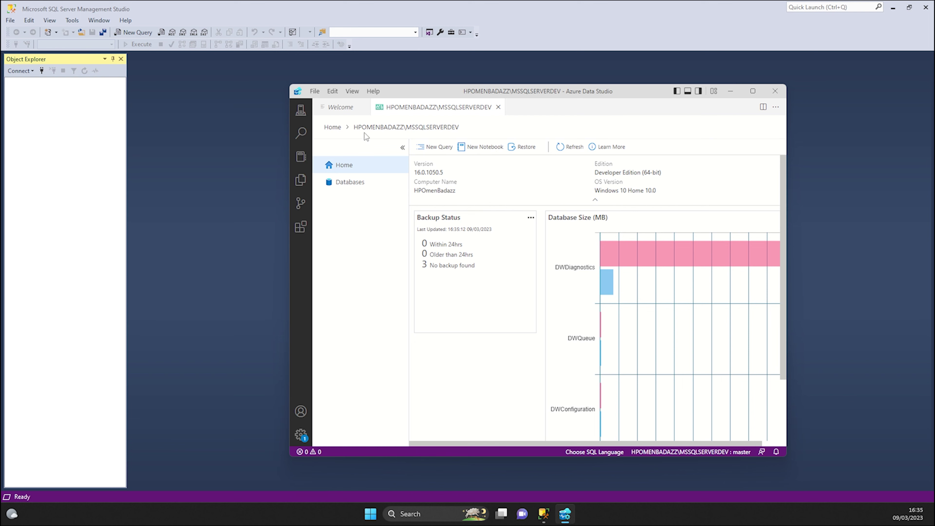
left_click_drag(420, 91, 361, 64)
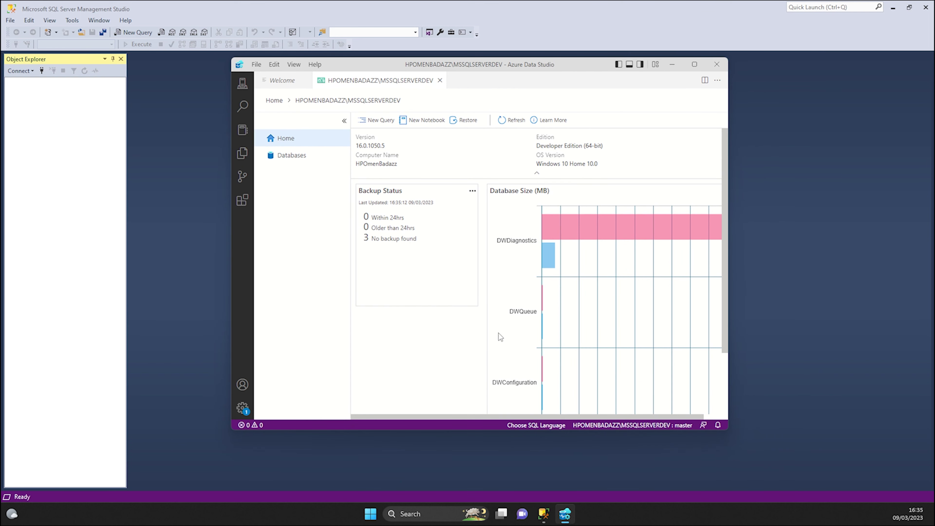